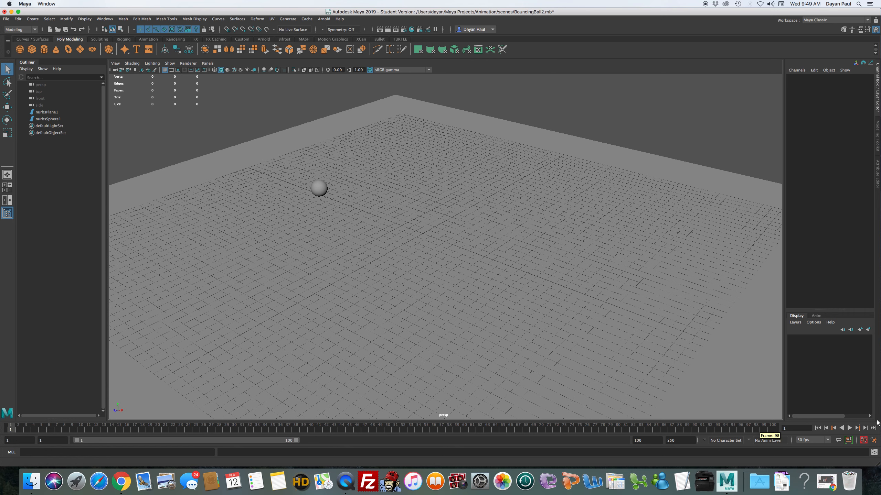
Preview the bouncing ball animation, then open the Graph Editor for the ball.
left_click(849, 428)
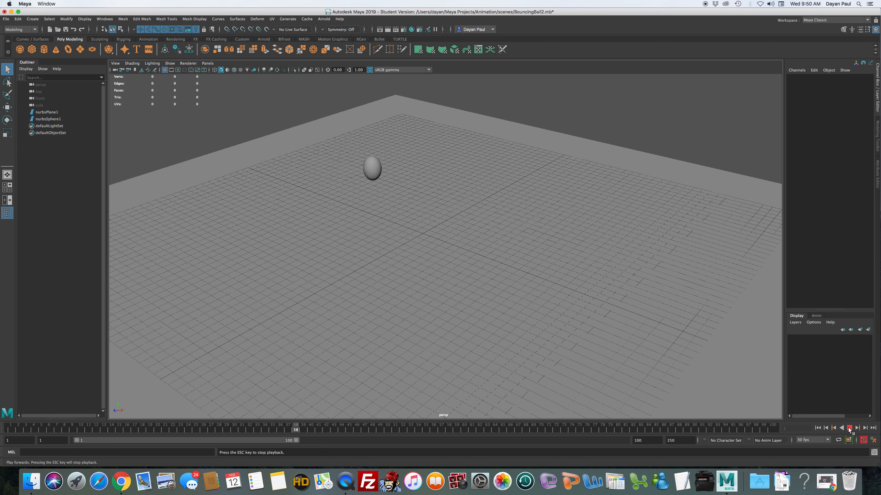
key("Escape")
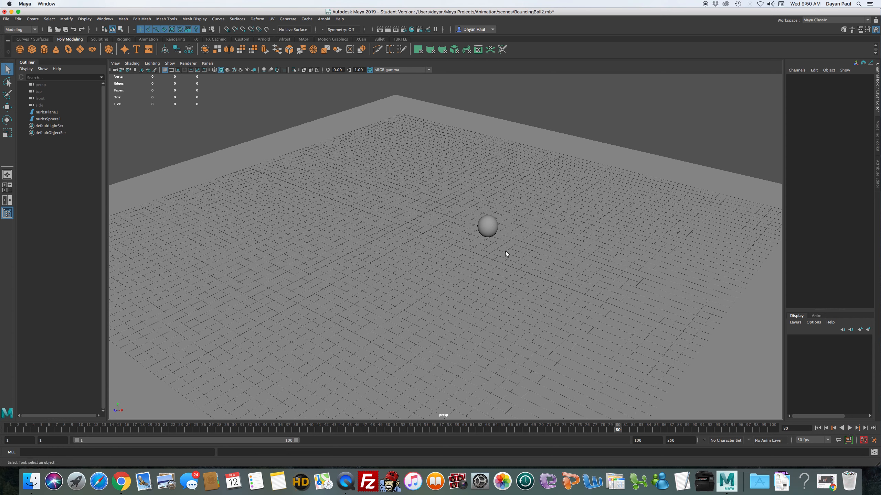
left_click(485, 230)
left_click_drag(429, 424, 755, 448, "shift")
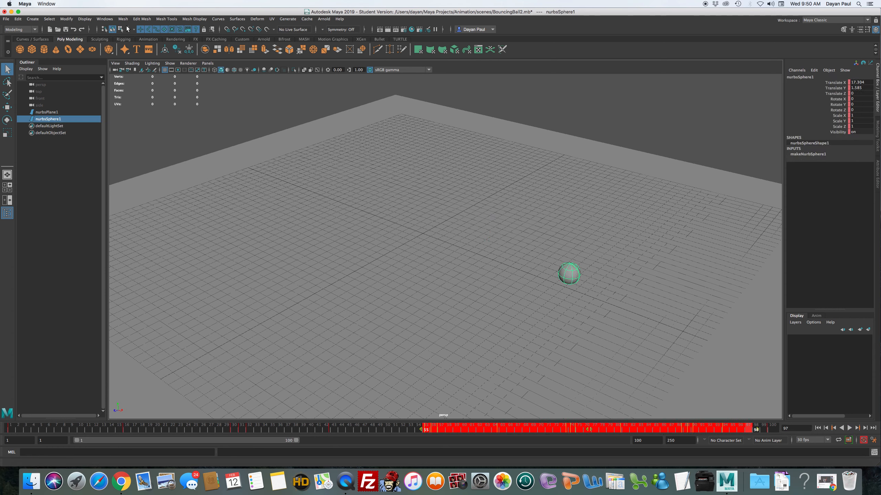
left_click(104, 17)
mouse_move(139, 43)
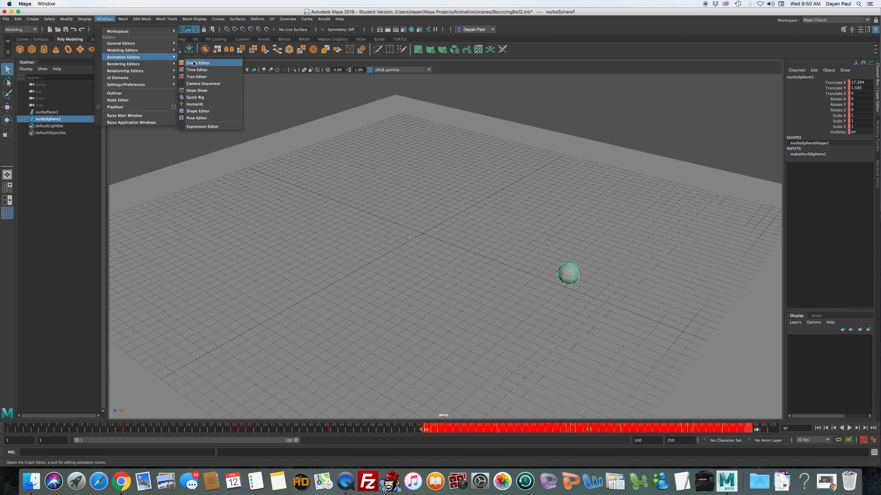
left_click(217, 64)
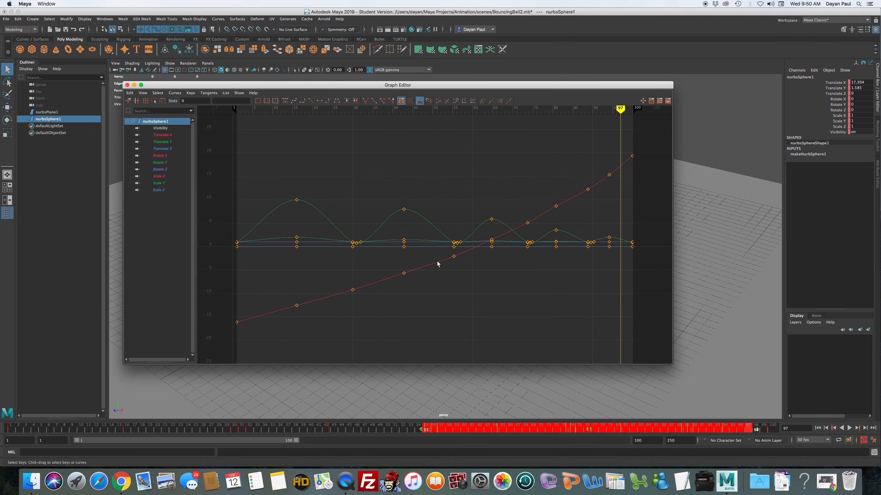
Isolate the ball's Translate Y curve and delete the earlier of the two doubled keys at each of the first three ground contacts.
left_click(163, 142)
key("f")
left_click_drag(313, 303, 354, 336)
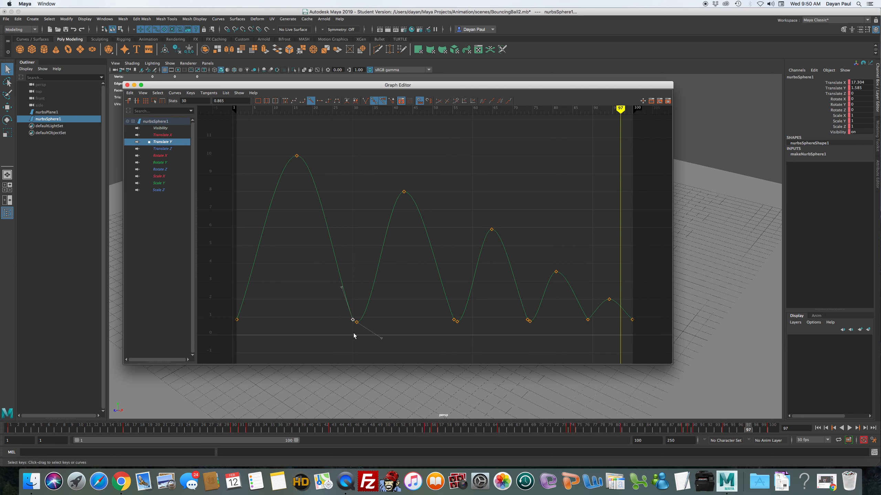
left_click(452, 322)
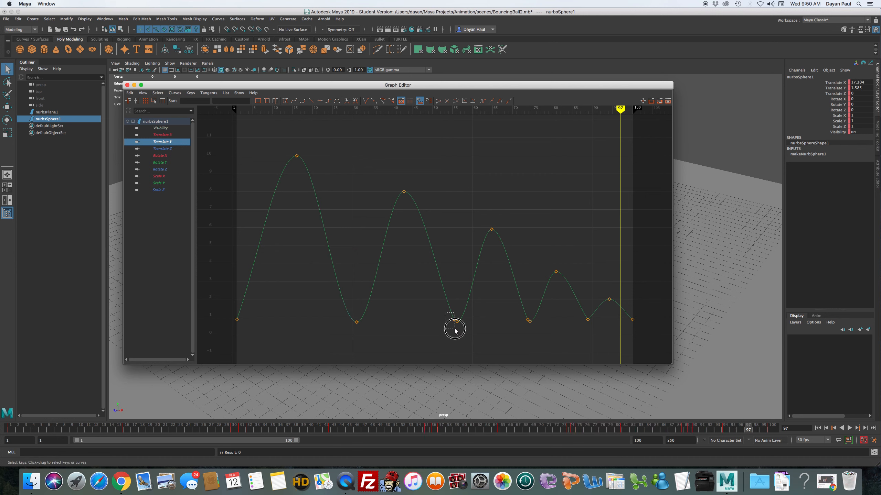
left_click(521, 315)
Set the tangents of all ground-contact keys on the Translate Y curve to Linear.
left_click_drag(635, 305, 220, 338)
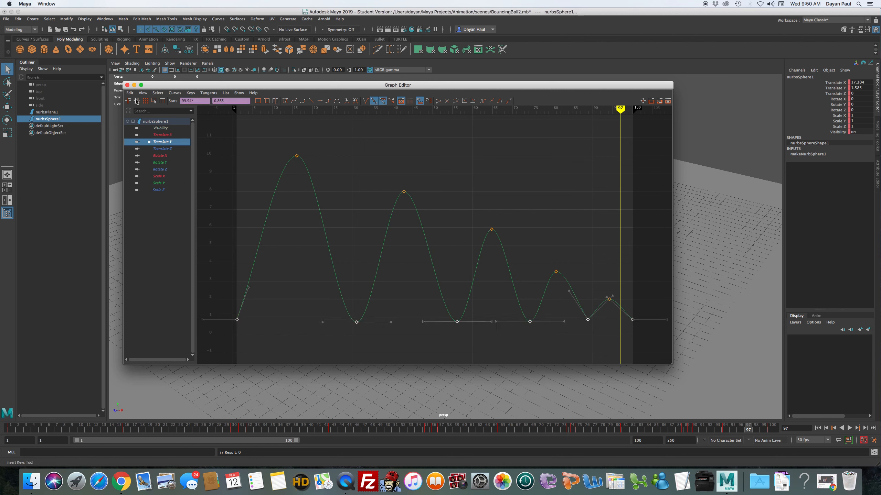
left_click(208, 93)
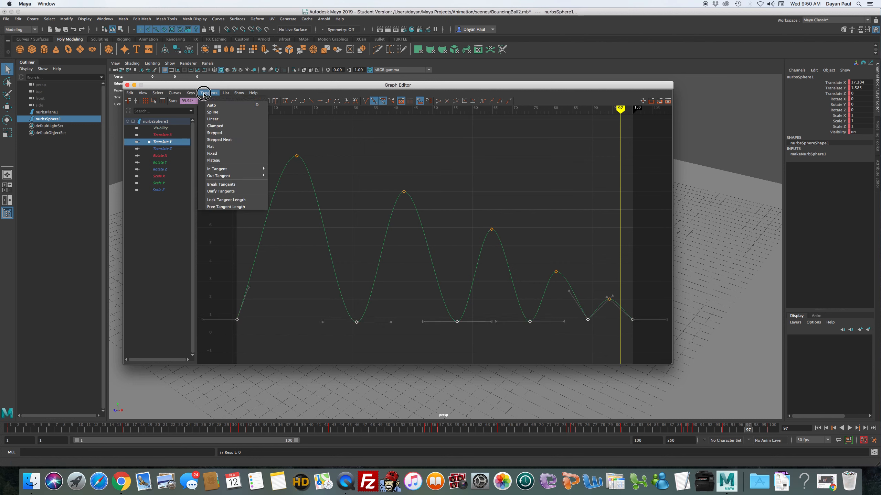
left_click(215, 118)
Close the Graph Editor, play back the revised bounce and deselect the ball.
left_click_drag(167, 85, 796, 203)
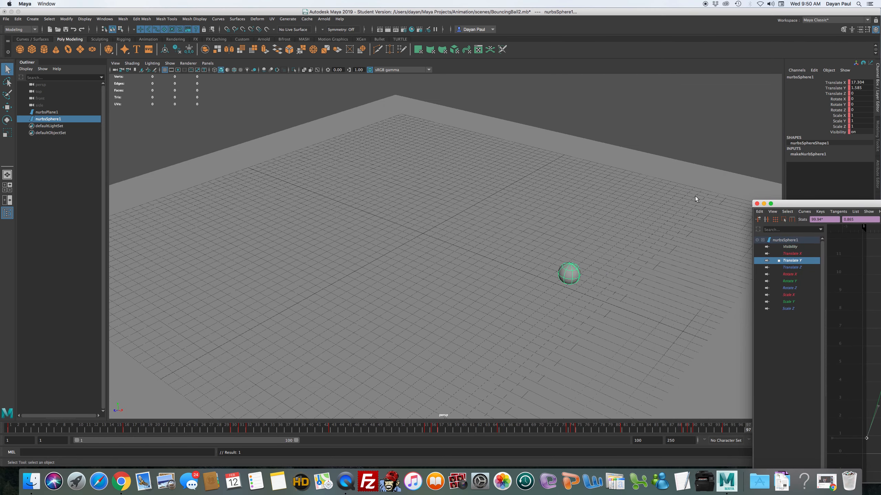
left_click(757, 204)
left_click(849, 428)
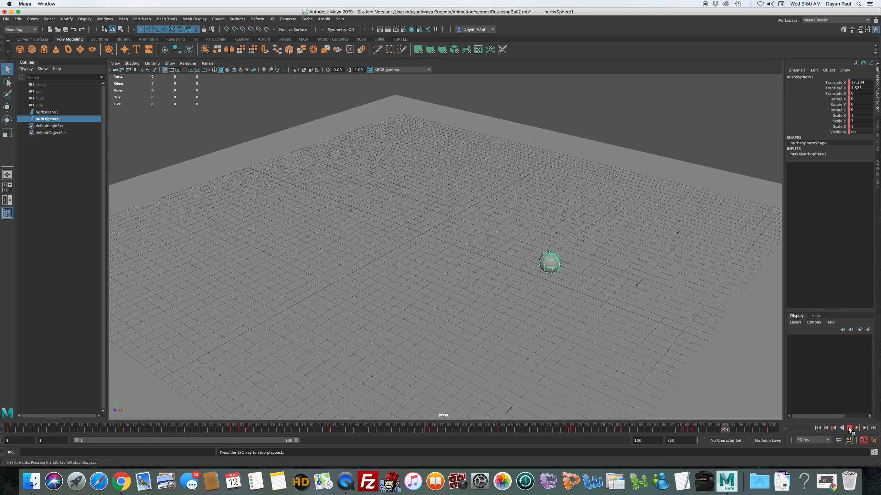
left_click(849, 428)
left_click_drag(462, 303, 536, 331, "alt")
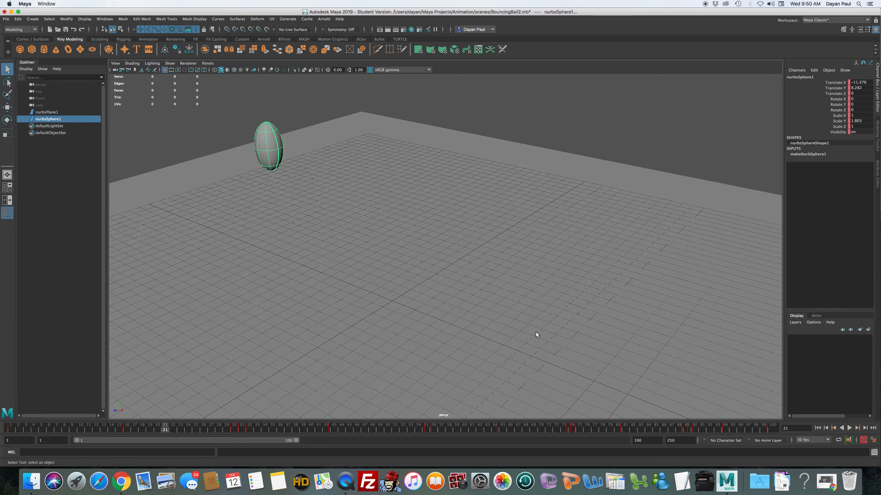
left_click(523, 120)
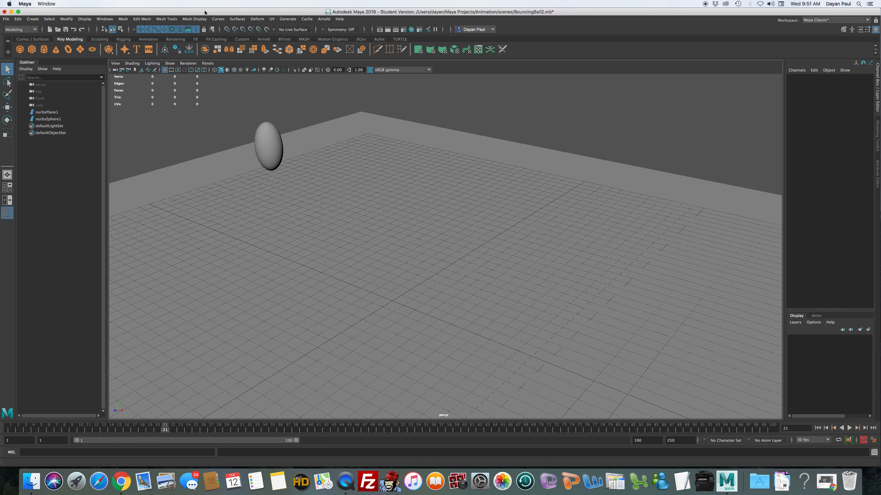
Open the Hypershade and place its window beside the ball in the viewport.
left_click(105, 18)
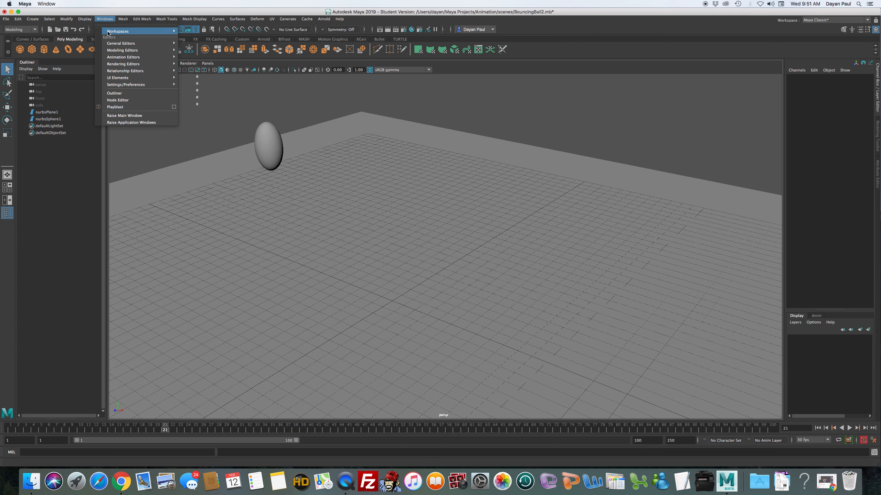
mouse_move(172, 32)
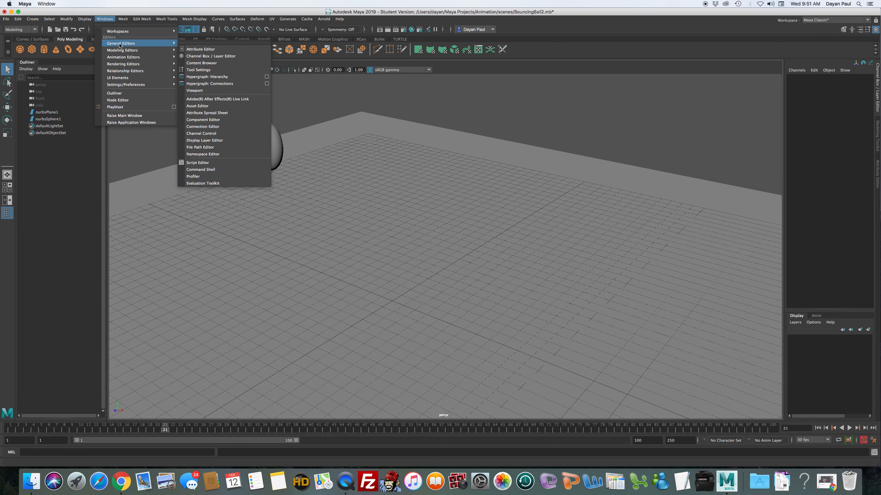
mouse_move(120, 52)
mouse_move(146, 64)
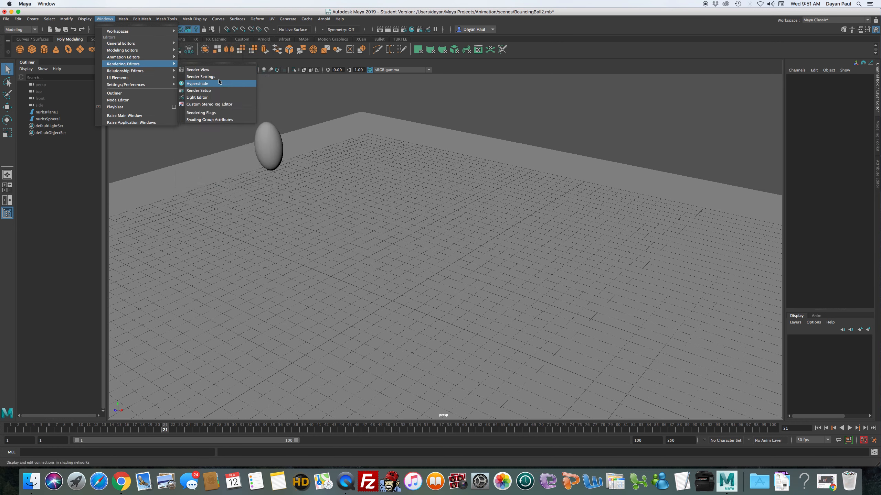
left_click(218, 83)
left_click_drag(641, 105, 500, 69)
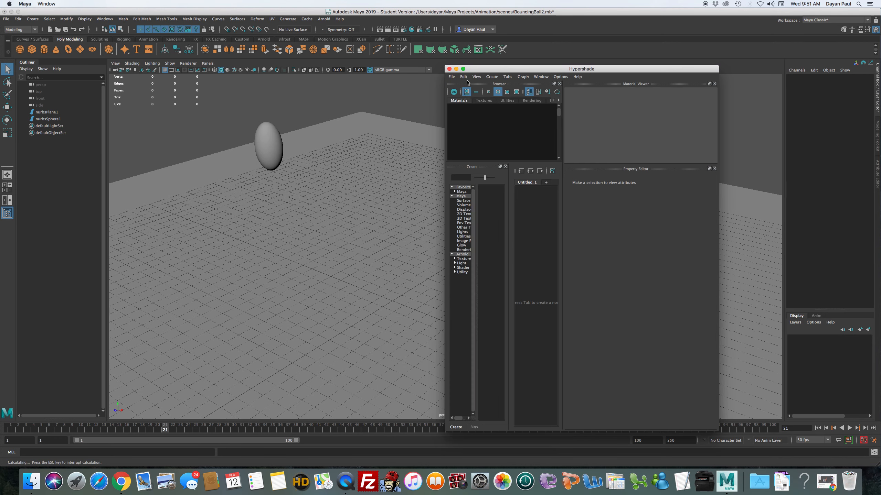
Create a Phong E material and connect a Checker texture to its color.
left_click(492, 77)
mouse_move(509, 89)
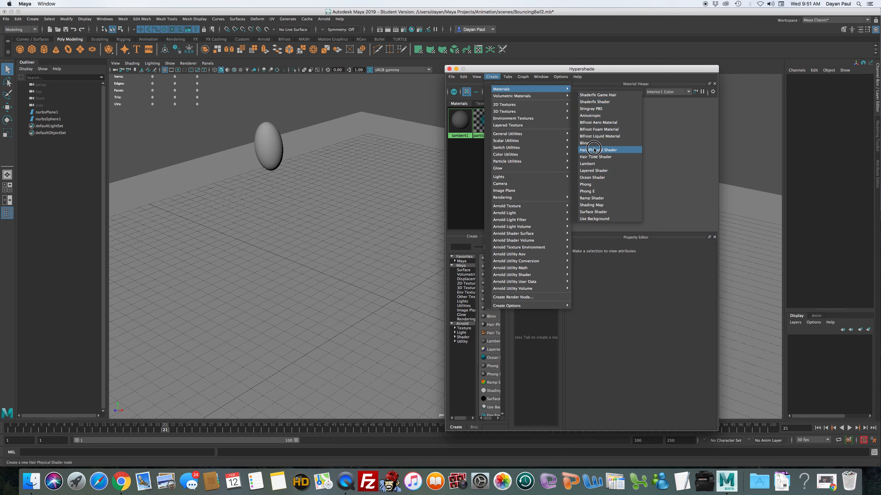
left_click(603, 194)
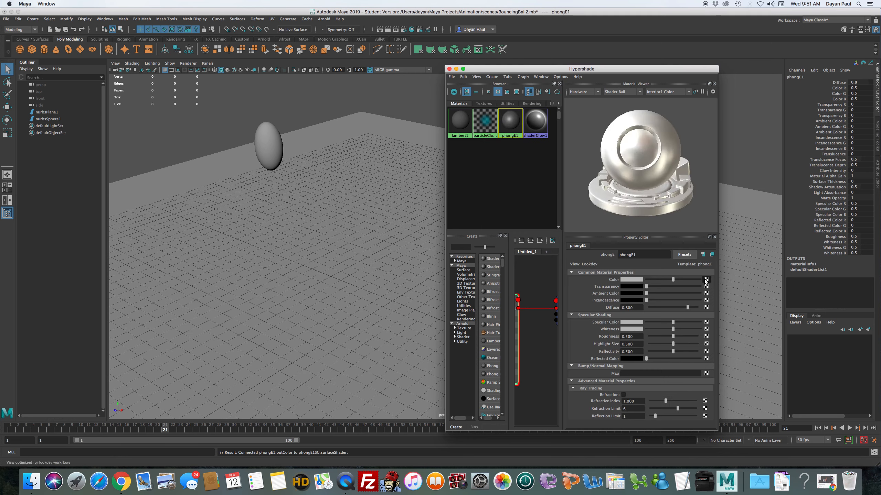
left_click(706, 280)
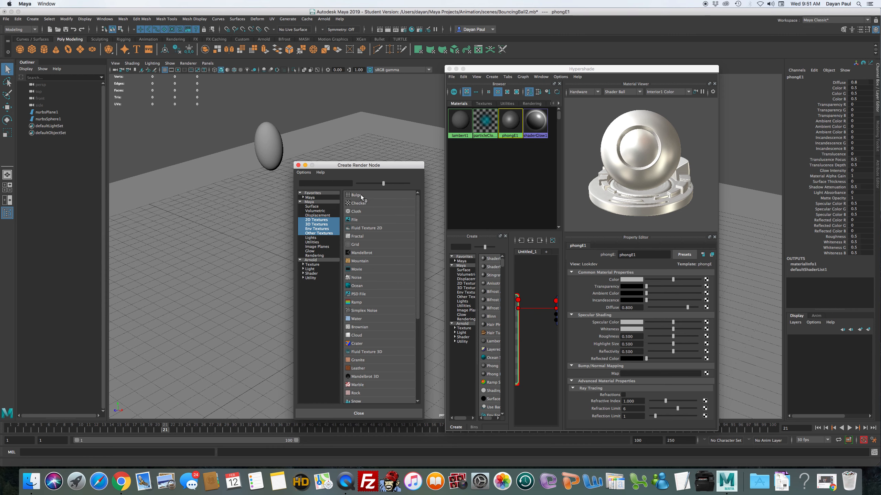
left_click(364, 205)
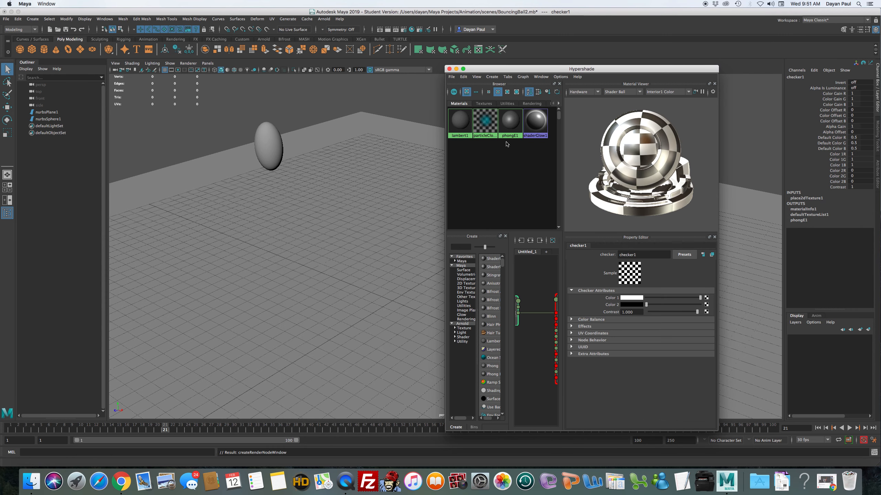
Assign the checkered Phong E material to the ground plane.
middle_click_drag(522, 122, 311, 280)
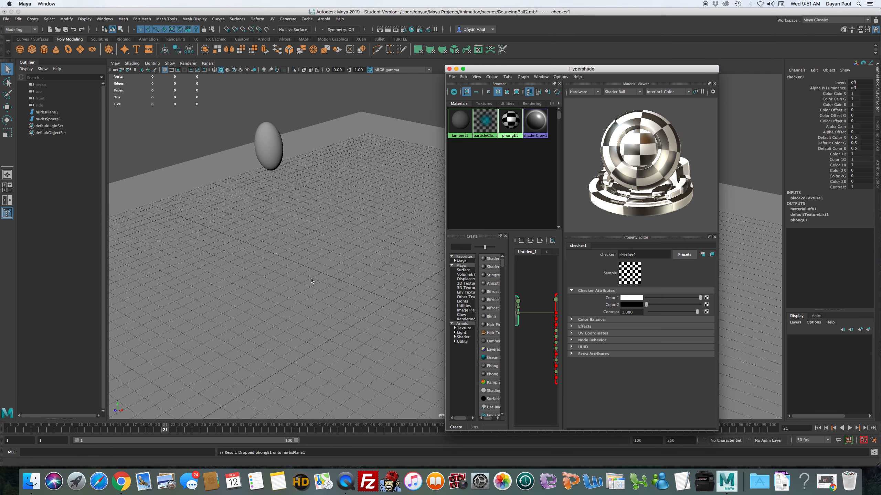
left_click(357, 195)
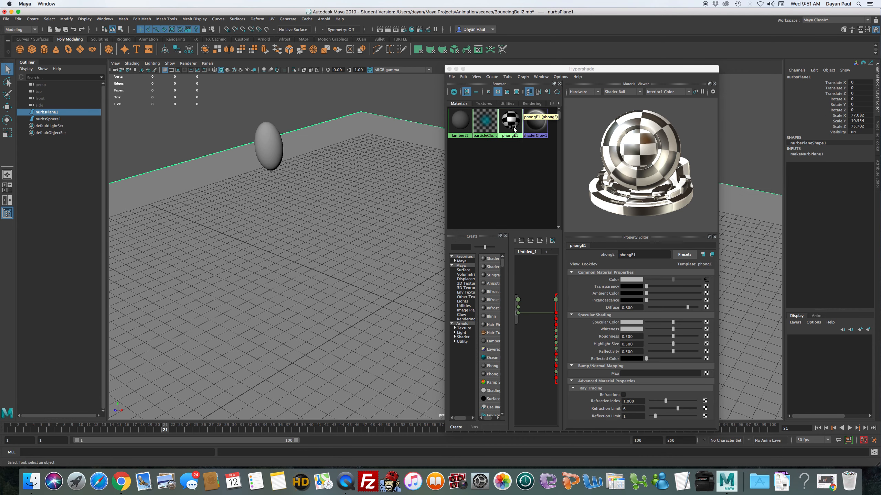
right_click(513, 129)
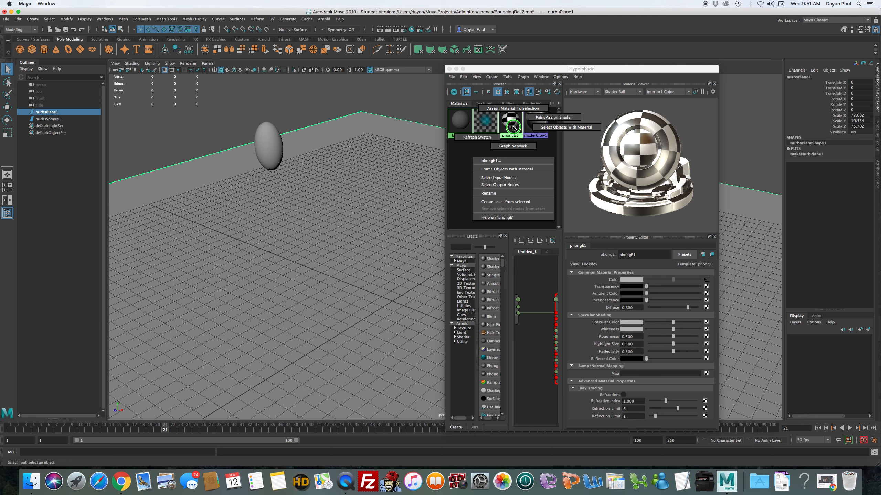
right_click_drag(513, 129, 508, 110)
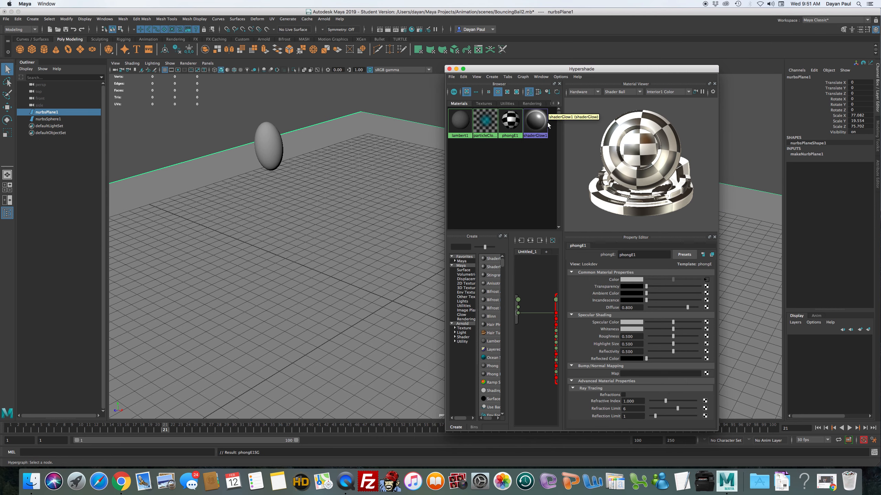
Move the Hypershade clear of the scene and select the objects that use the checkered material.
left_click(402, 90)
left_click_drag(487, 69, 555, 320)
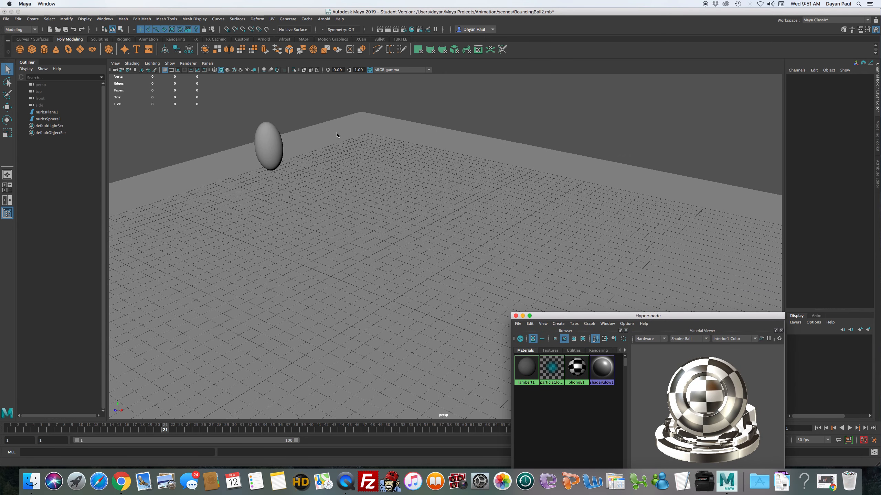
right_click(583, 369)
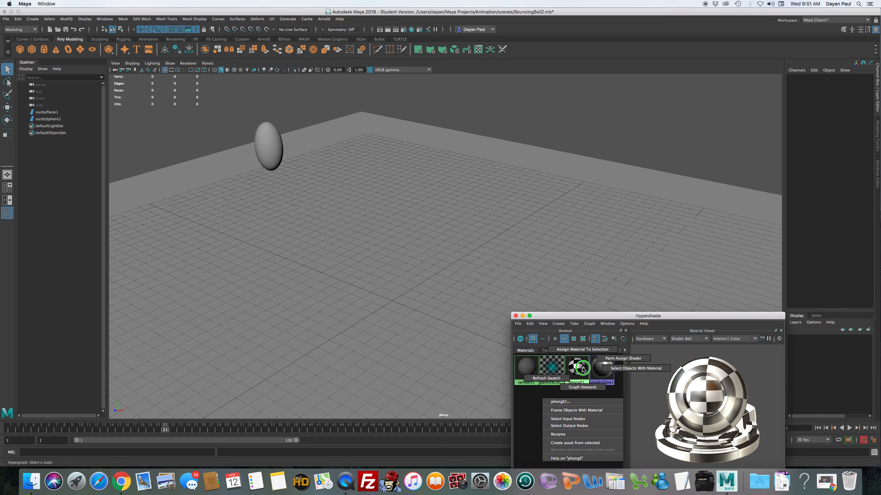
right_click_drag(583, 370, 655, 371)
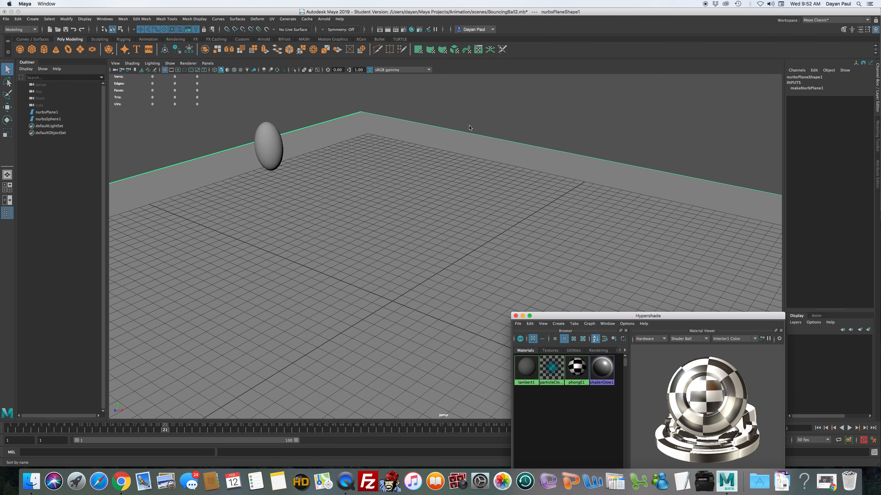
Turn on textured display in the viewport, deselect the plane and view the whole checkered floor.
key("6")
left_click(584, 135)
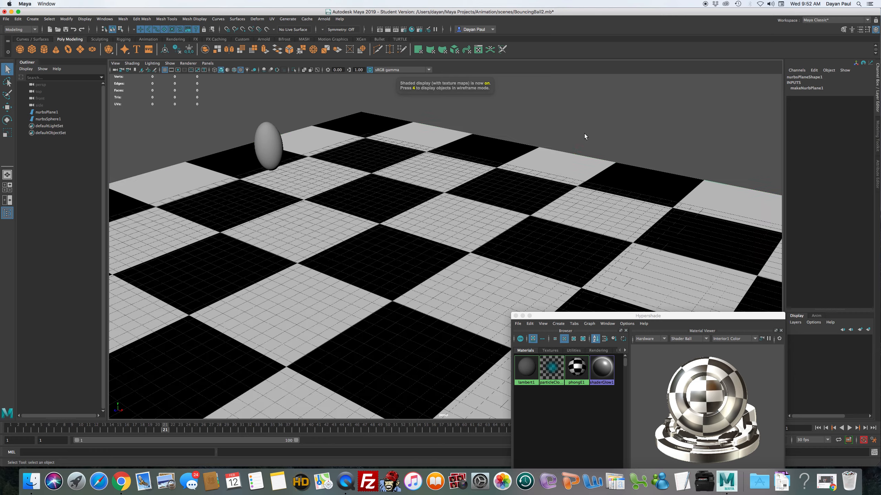
right_click_drag(606, 192, 301, 216, "alt")
left_click_drag(410, 217, 474, 208, "alt")
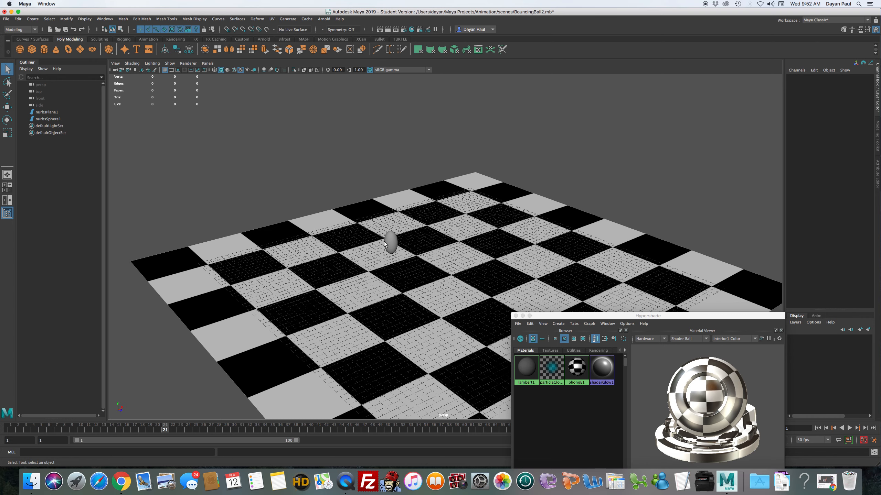
mouse_move(451, 235)
left_mouse_down("alt")
mouse_move(421, 237)
mouse_move(444, 232)
mouse_move(438, 237)
left_mouse_up("alt")
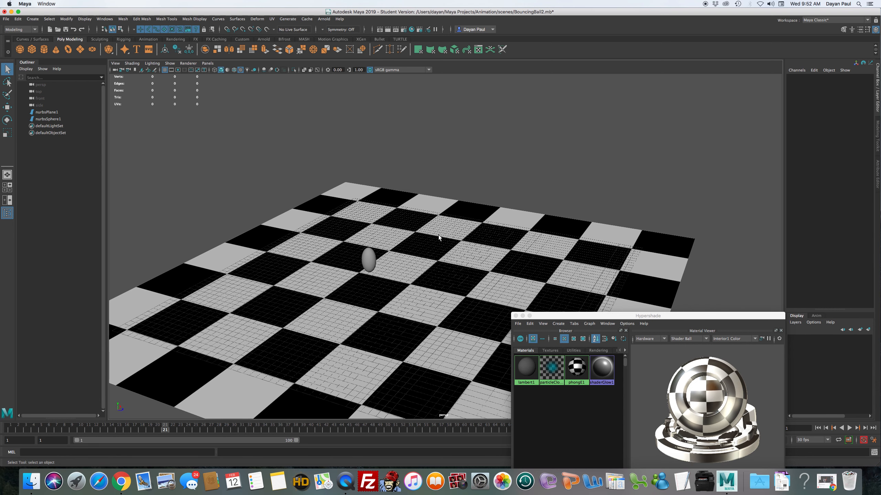
Compare the wireframe, shaded, textured and lit display modes, return to textured display and view the floor from a lower angle.
key("4")
key("5")
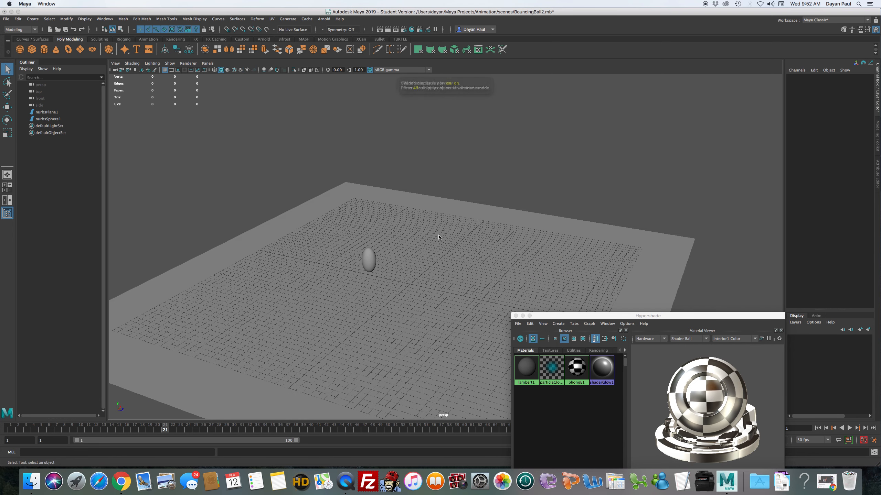
key("6")
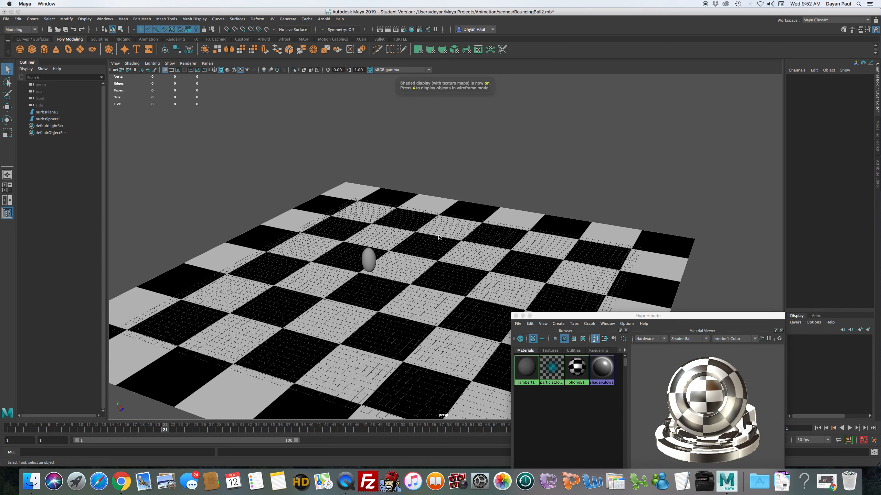
key("7")
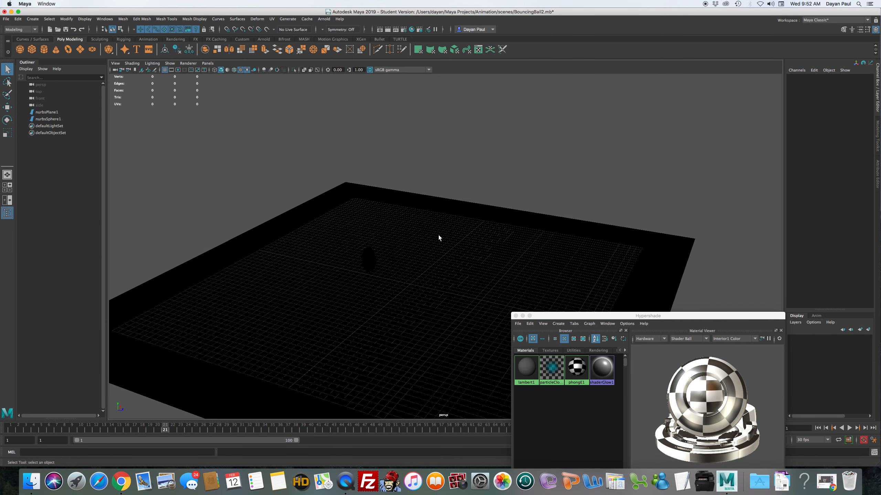
key("6")
left_click_drag(350, 273, 533, 260, "alt")
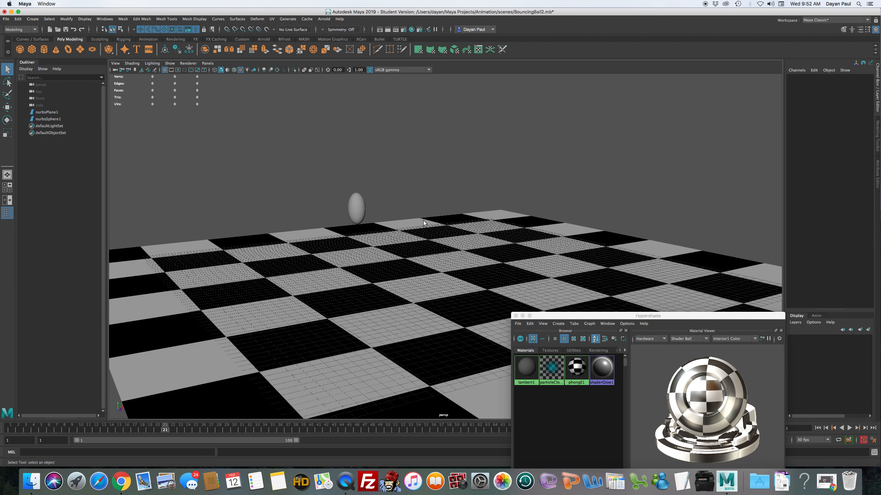
Bring more of the Hypershade into view and create a second Phong E material for the ball.
left_click_drag(579, 316, 535, 252)
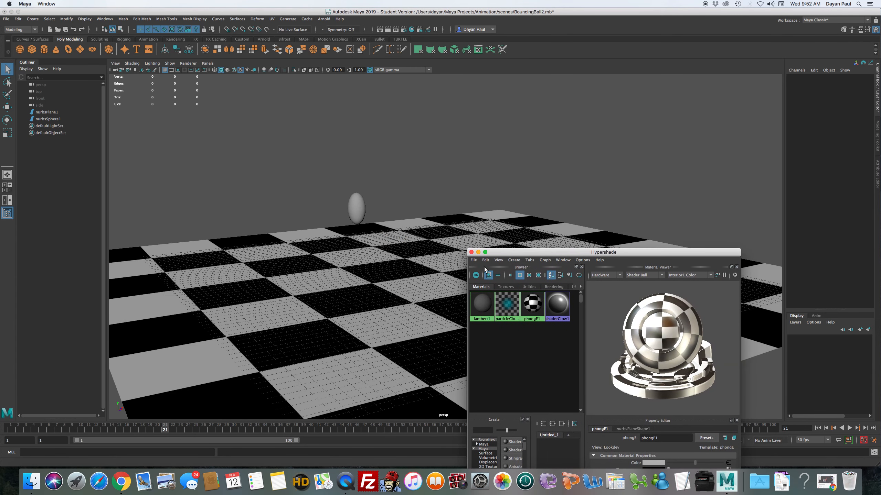
left_click(514, 260)
mouse_move(555, 248)
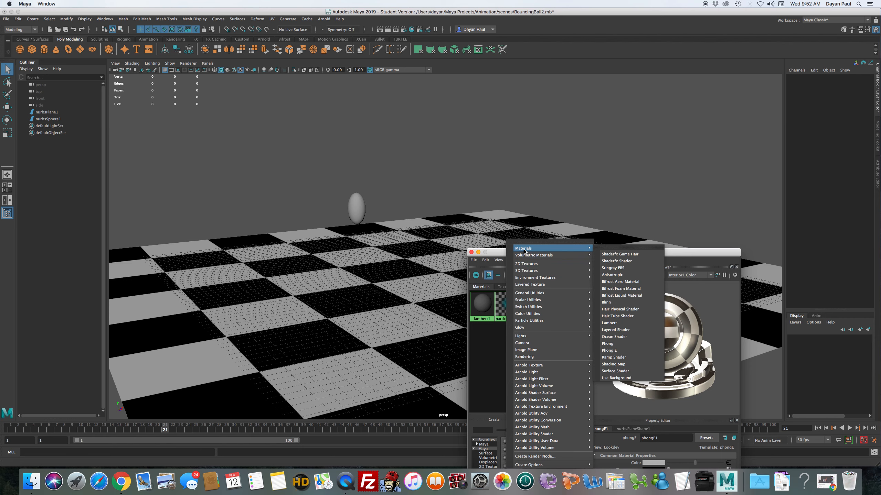
left_click(621, 350)
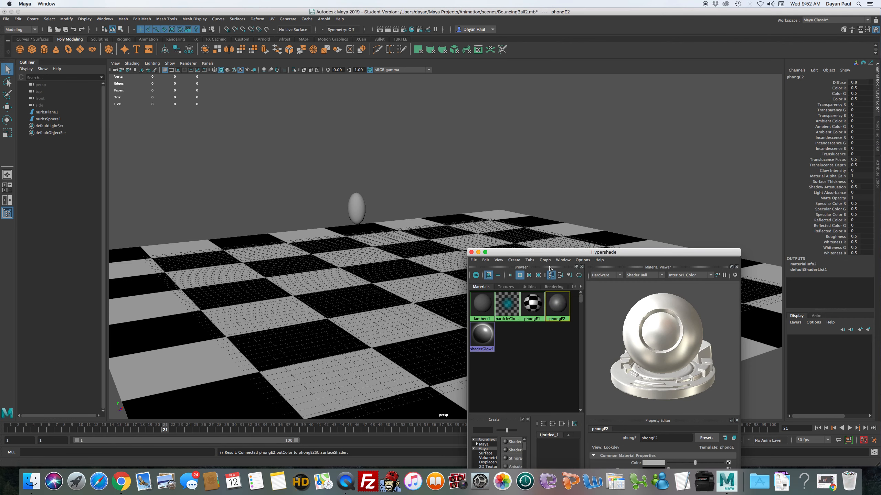
Set the new Phong E material's color to a muted red with hue 360, saturation about 0.67 and value 0.5.
left_click_drag(586, 253, 595, 139)
left_click(663, 348)
left_click(401, 257)
left_click(400, 297)
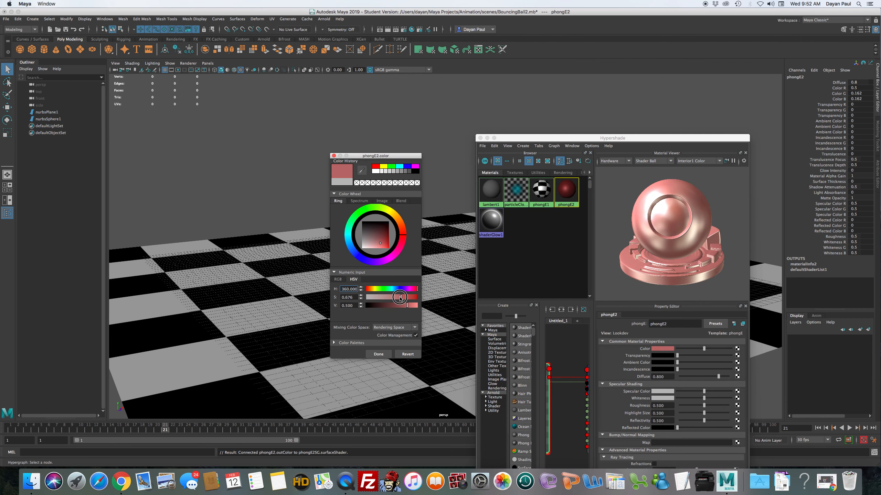
left_click(379, 354)
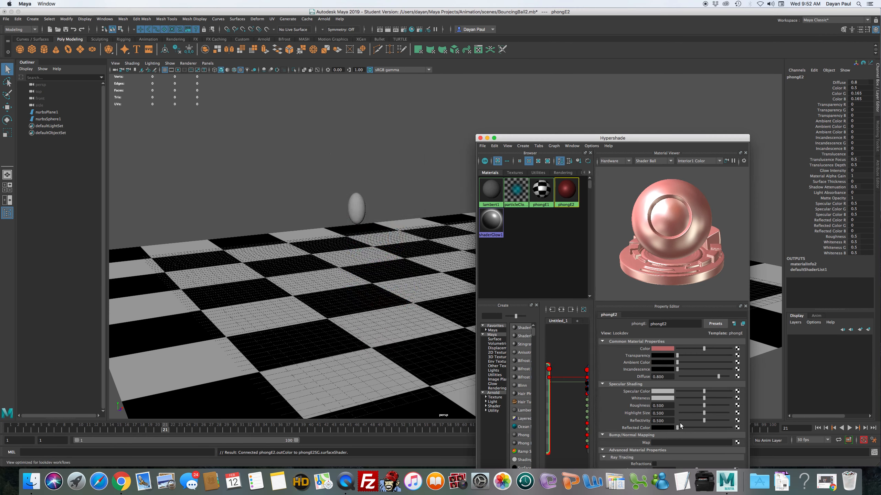
Lower the red material's reflectivity to 0, specular color to about 0.18 and whiteness to 0.2, and close the Hypershade.
left_click_drag(705, 421, 680, 420)
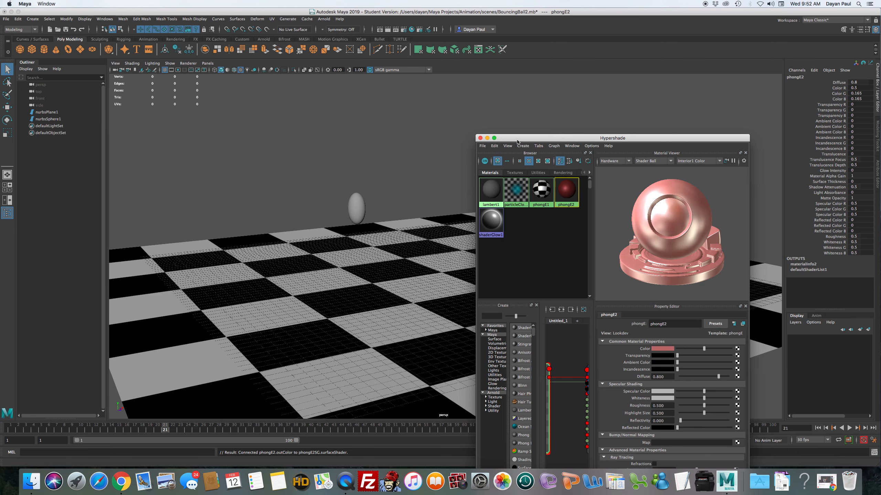
left_click_drag(516, 138, 499, 76)
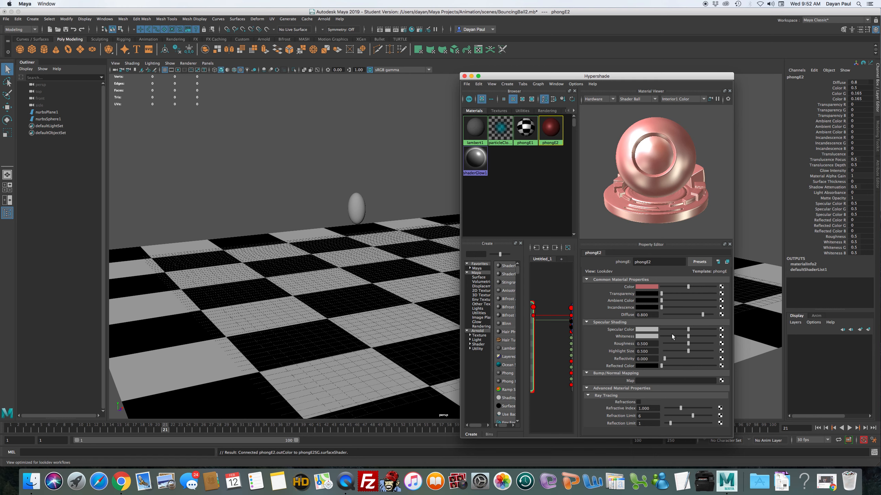
left_click_drag(688, 336, 671, 331)
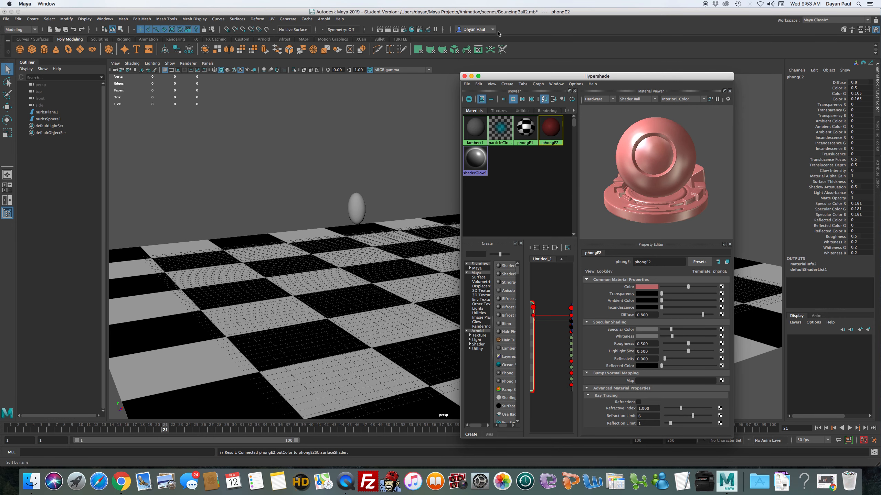
left_click(465, 77)
Reopen the Hypershade, assign the red Phong E material to the ball, and close the Hypershade.
mouse_move(408, 233)
left_mouse_down("alt")
mouse_move(570, 236)
mouse_move(403, 228)
mouse_move(424, 238)
left_mouse_up("alt")
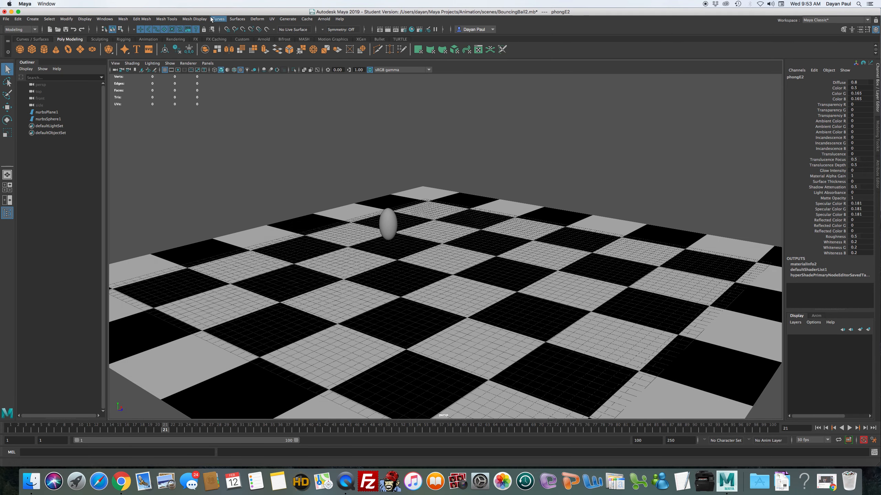
left_click(137, 19)
left_click(105, 19)
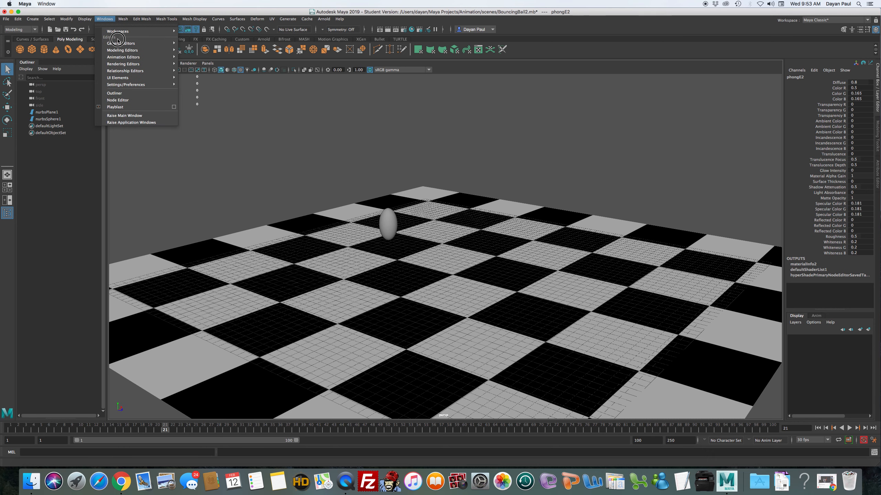
mouse_move(117, 43)
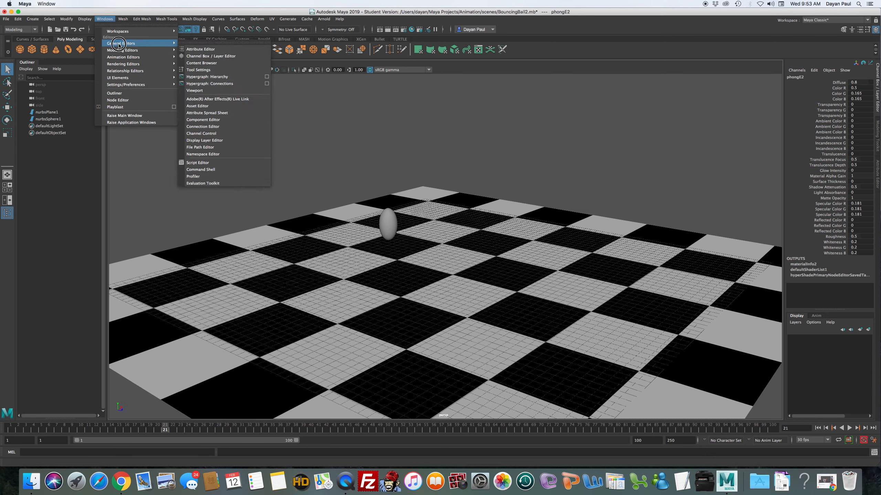
mouse_move(170, 78)
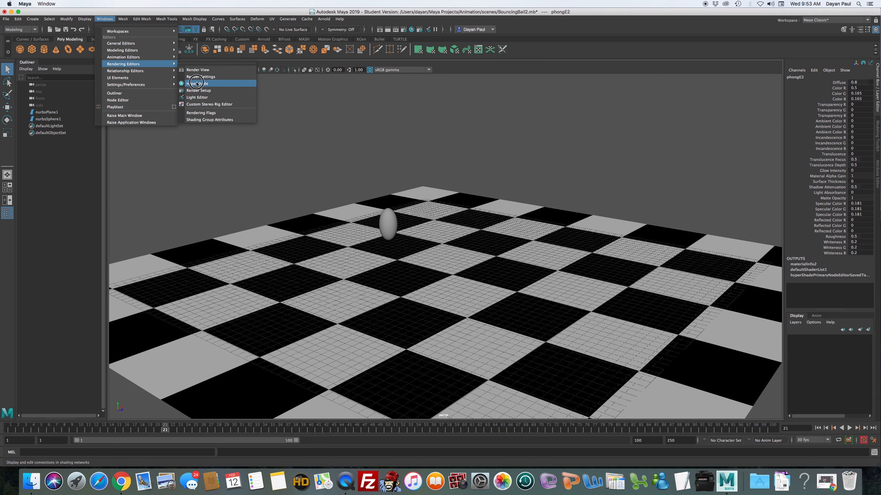
left_click(197, 84)
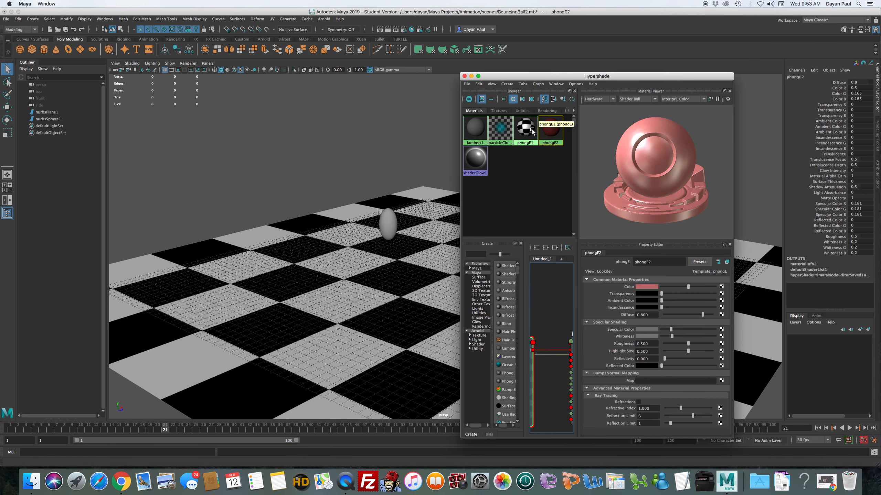
left_click_drag(556, 132, 388, 222)
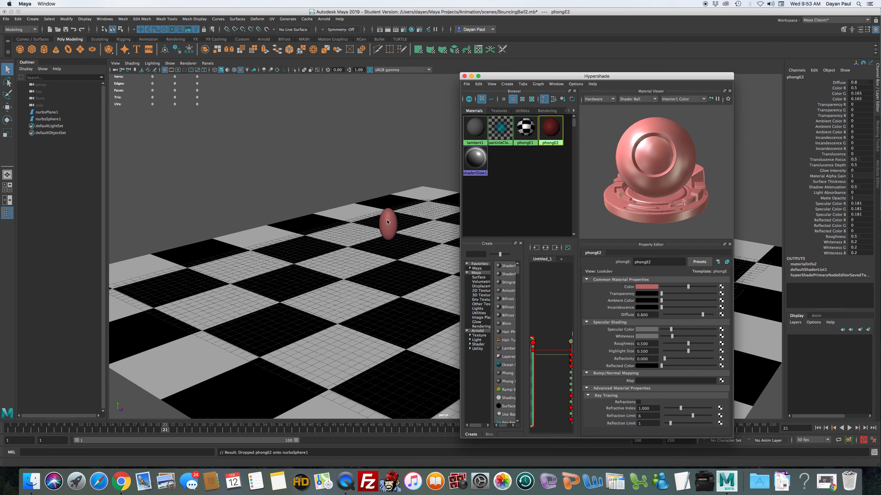
left_click(465, 76)
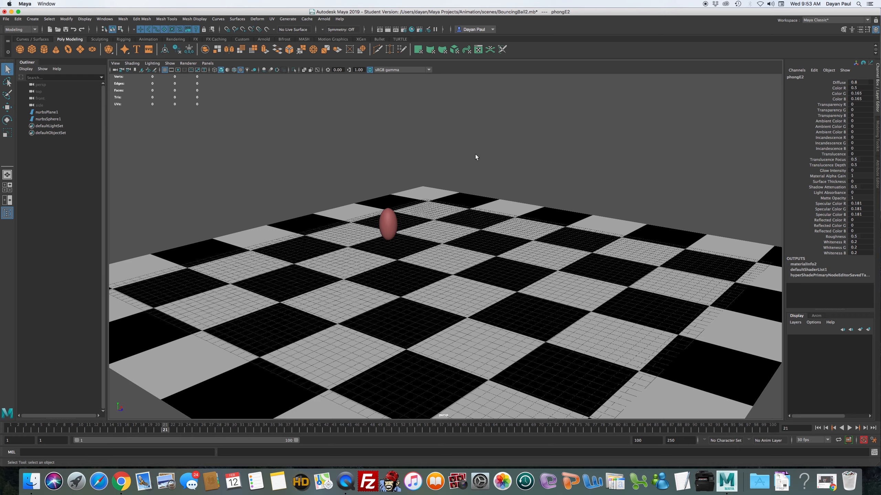
View the red ball on the checkered floor from another angle and play its bounce animation, stopping playback after watching it.
right_click_drag(402, 222, 480, 217, "alt")
left_click_drag(480, 217, 575, 218, "alt")
right_click_drag(576, 218, 433, 225, "alt")
left_click_drag(432, 227, 516, 244, "alt")
left_click(849, 428)
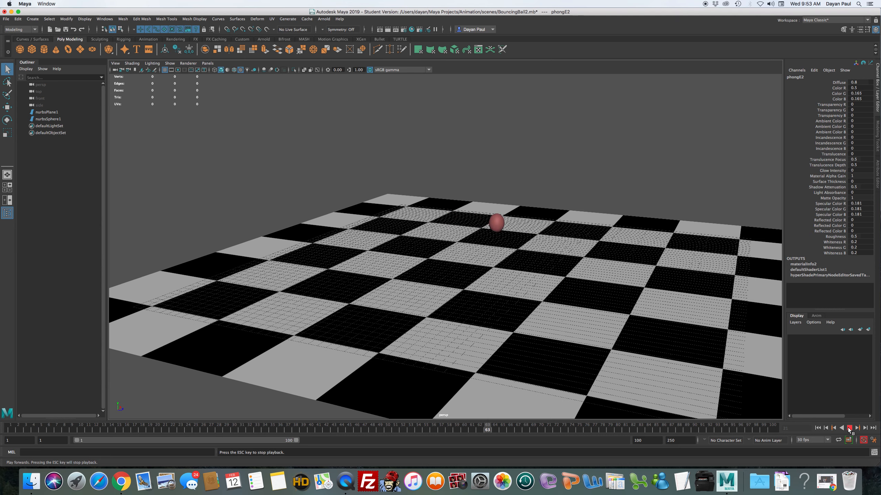
left_click(849, 429)
Scale the checkered plane down uniformly to about 41.6 in X, 10.55 in Y and 40.86 in Z, and play the animation.
mouse_move(568, 351)
left_mouse_down("alt")
mouse_move(574, 336)
mouse_move(576, 346)
mouse_move(582, 341)
left_mouse_up("alt")
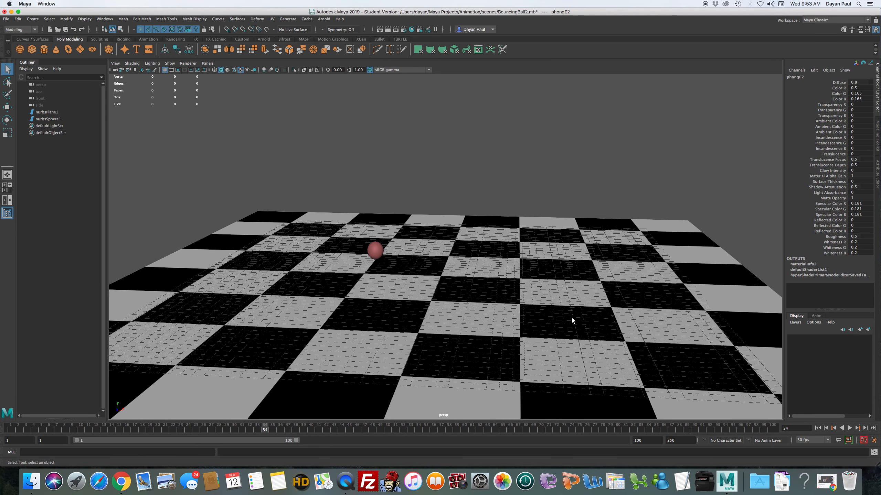
left_click(536, 300)
key("r")
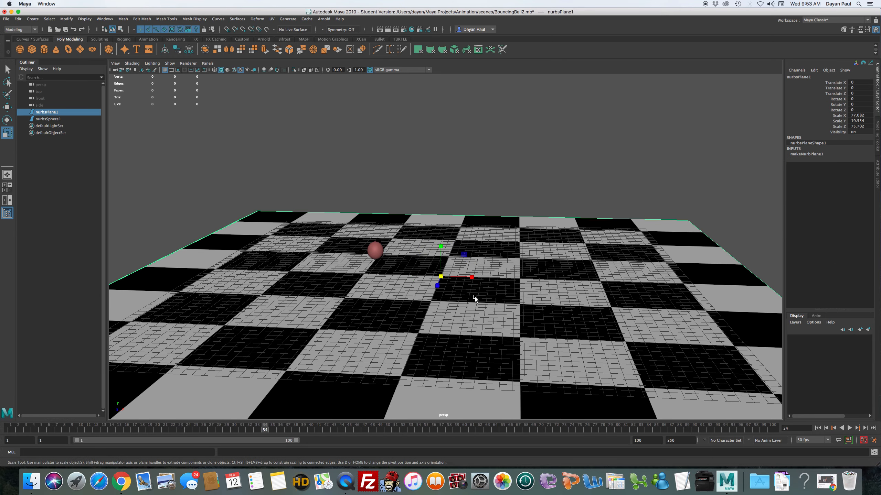
left_click_drag(440, 277, 238, 274)
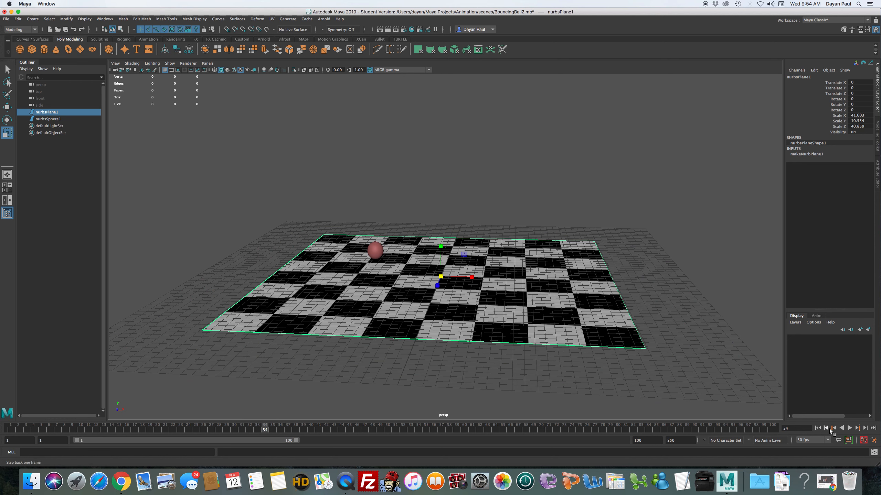
left_click(849, 429)
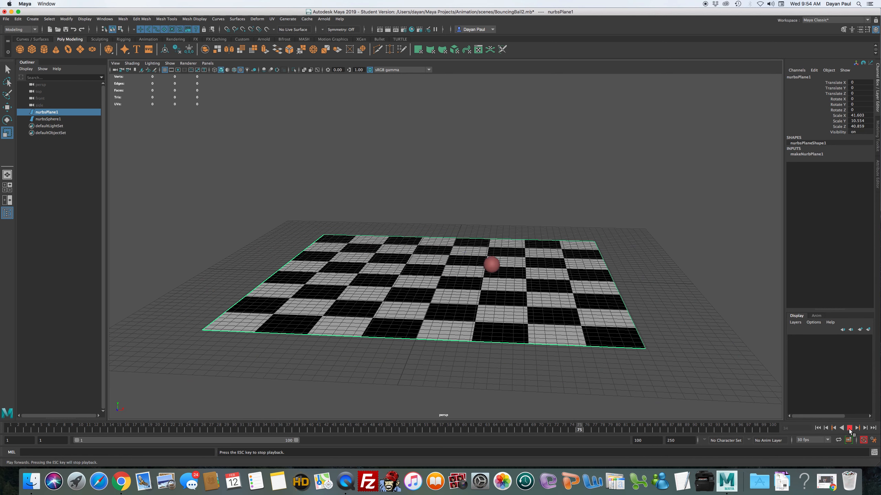